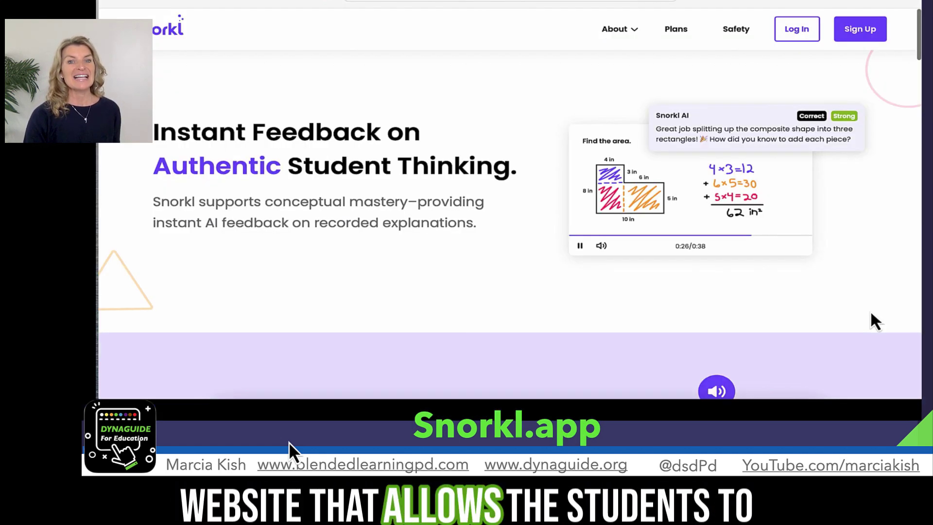
Open the Find an Activity library and scroll to the Math list with Algebra 1 and Pre Calculus.
{"action": "scroll", "coordinate": [875, 321], "scroll_direction": "down", "scroll_amount": 2}
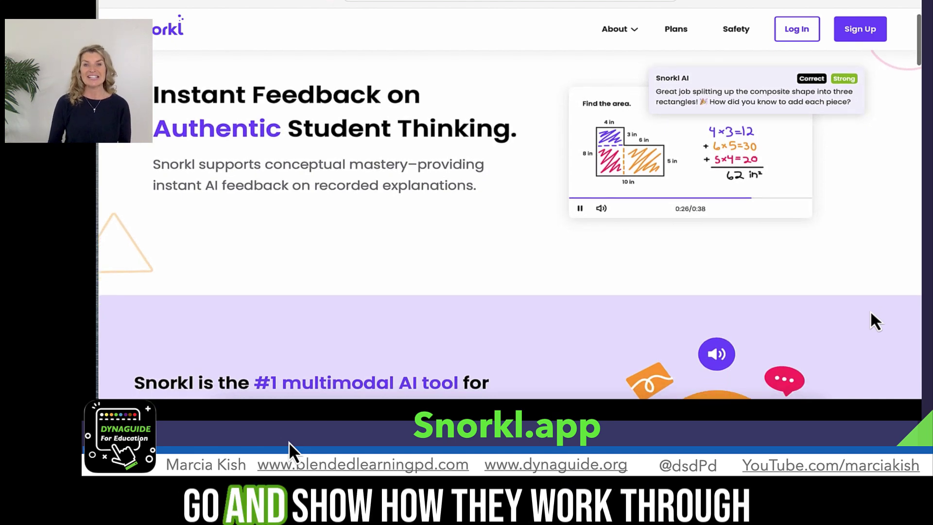
{"action": "scroll", "coordinate": [872, 316], "scroll_direction": "down", "scroll_amount": 4}
{"action": "scroll", "coordinate": [871, 314], "scroll_direction": "down", "scroll_amount": 6}
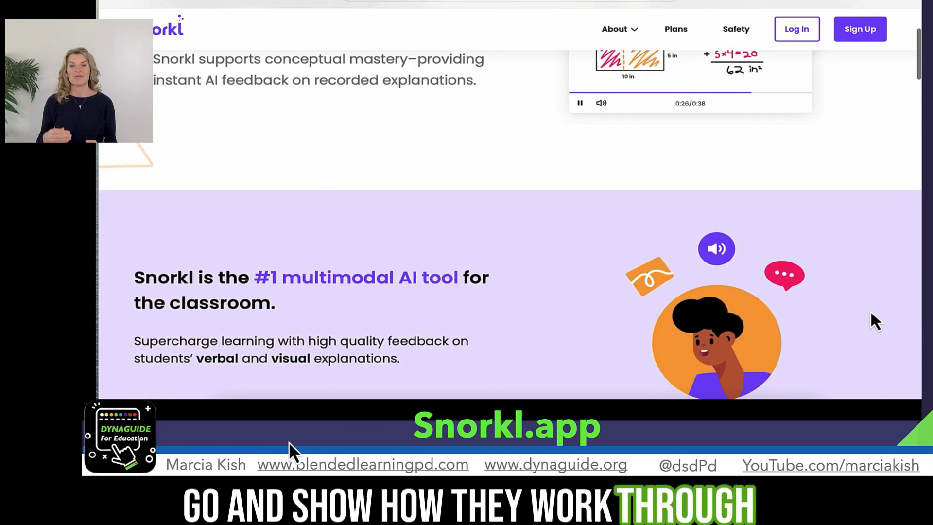
{"action": "scroll", "coordinate": [871, 313], "scroll_direction": "down", "scroll_amount": 5}
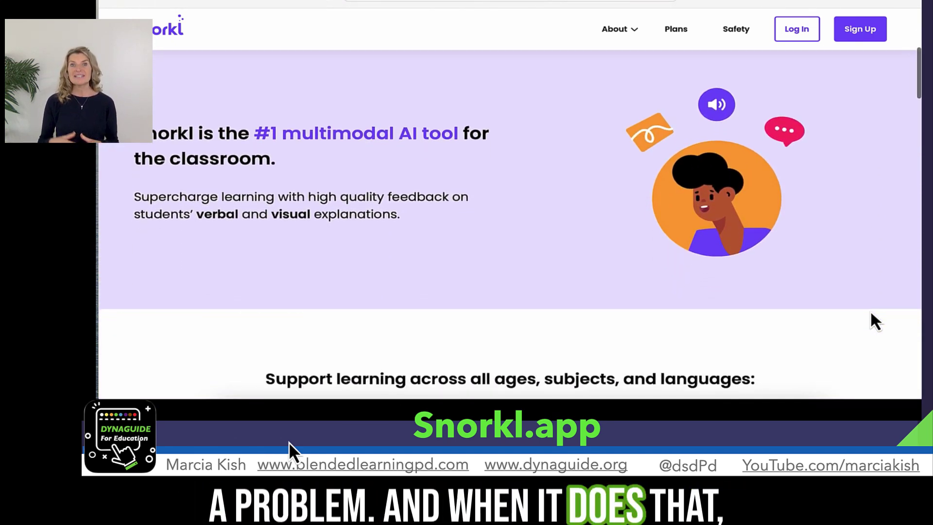
{"action": "scroll", "coordinate": [871, 311], "scroll_direction": "down", "scroll_amount": 1}
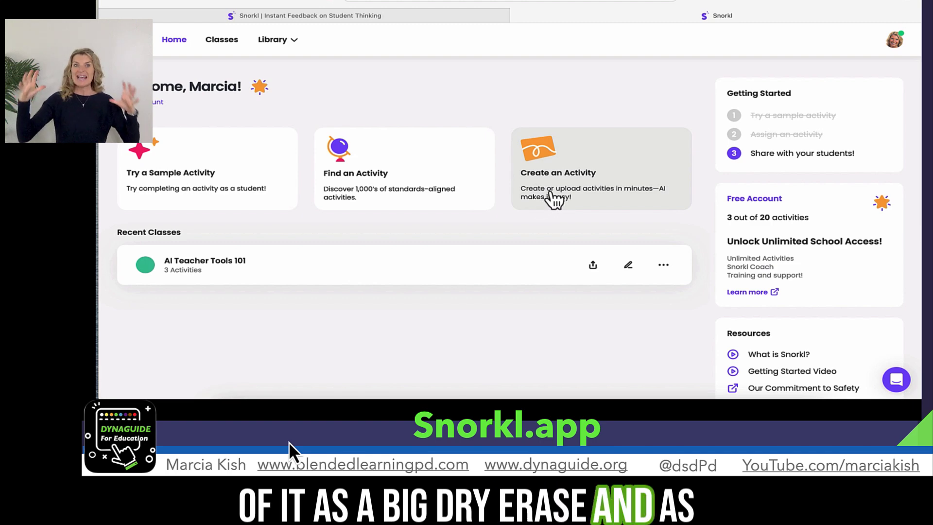
{"action": "left_click", "coordinate": [424, 192]}
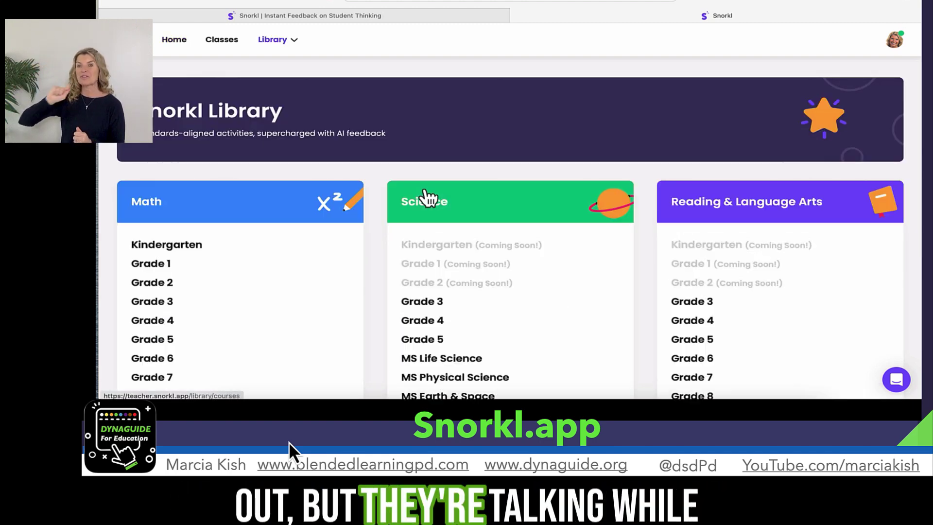
{"action": "scroll", "coordinate": [375, 252], "scroll_direction": "down", "scroll_amount": 1}
{"action": "scroll", "coordinate": [378, 260], "scroll_direction": "down", "scroll_amount": 3}
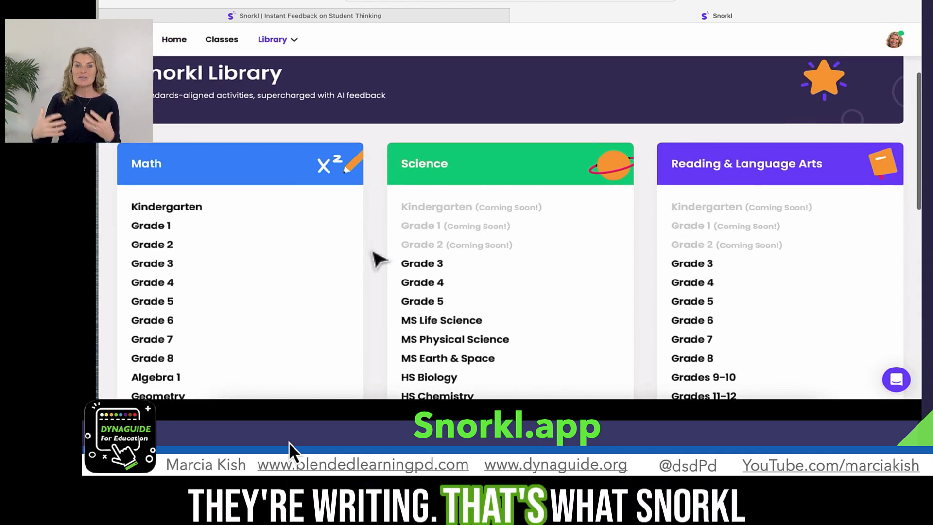
{"action": "scroll", "coordinate": [376, 259], "scroll_direction": "down", "scroll_amount": 1}
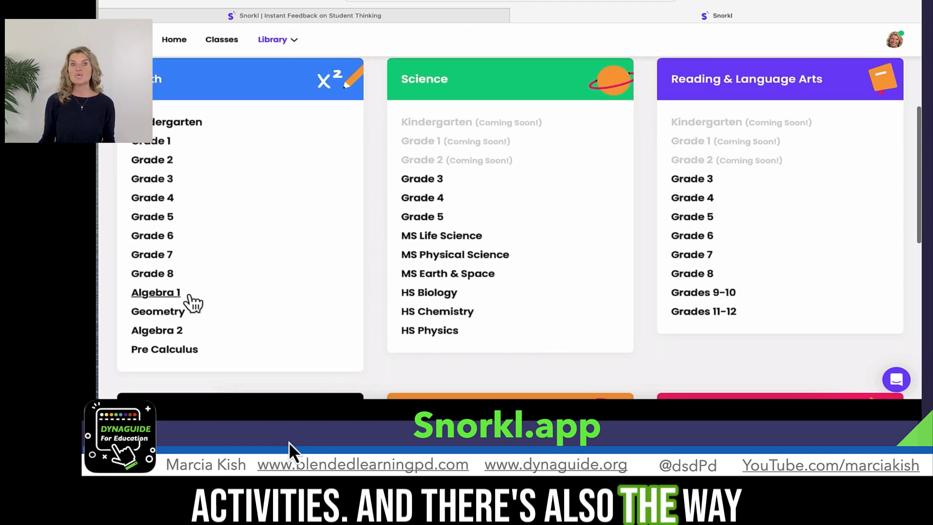
Open Algebra 1 and preview the Solving Multi-Step Equations with Variables on One Side activity.
{"action": "left_click", "coordinate": [164, 298]}
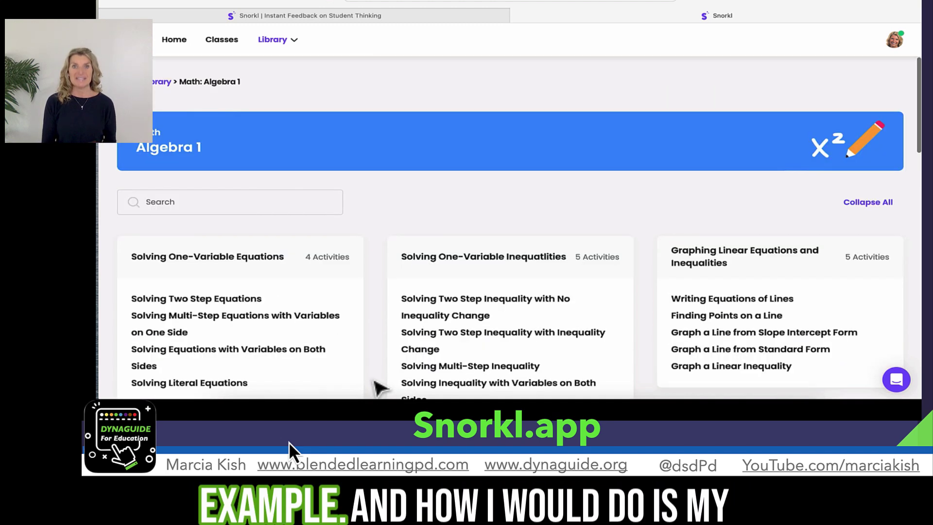
{"action": "scroll", "coordinate": [379, 387], "scroll_direction": "down", "scroll_amount": 2}
{"action": "scroll", "coordinate": [379, 387], "scroll_direction": "down", "scroll_amount": 1}
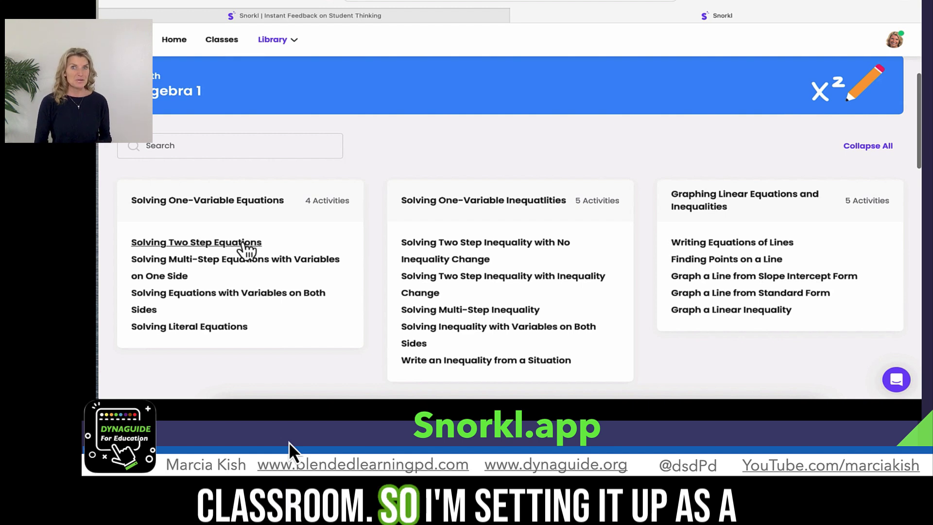
{"action": "left_click", "coordinate": [240, 266]}
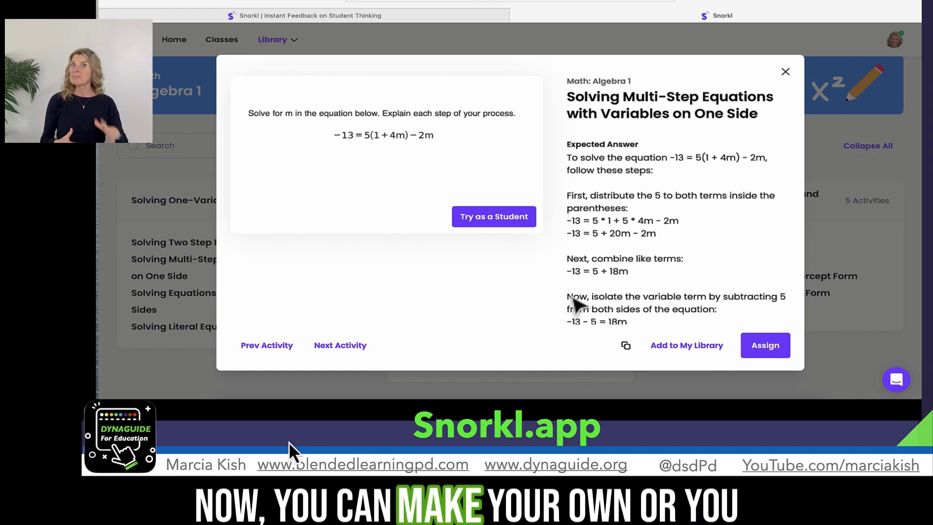
Assign it to AI Teacher Tools 101 with Guest Login and Collaboration enabled.
{"action": "left_click", "coordinate": [768, 349]}
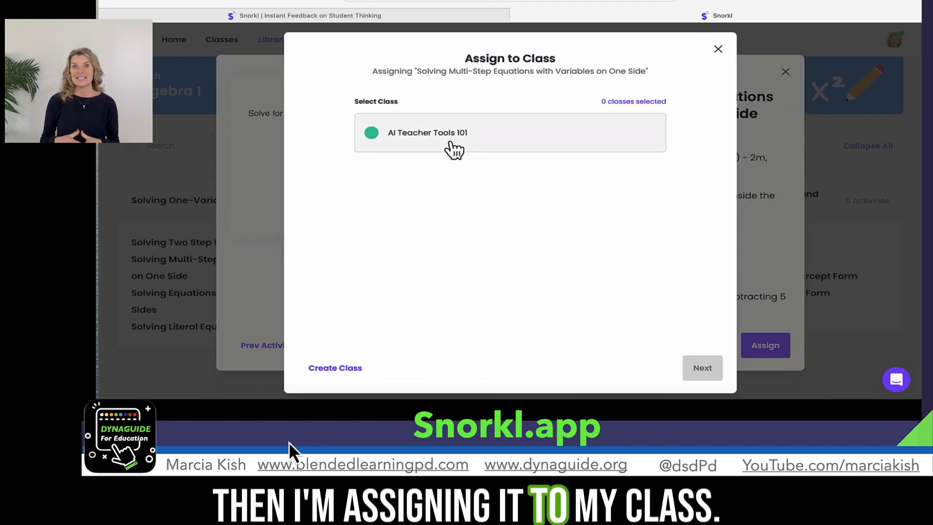
{"action": "left_click", "coordinate": [444, 145]}
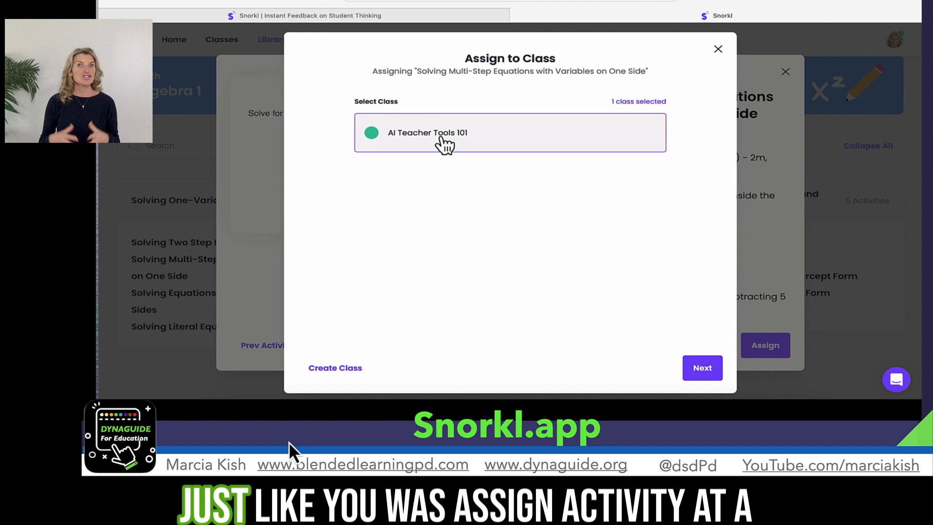
{"action": "left_click", "coordinate": [709, 377]}
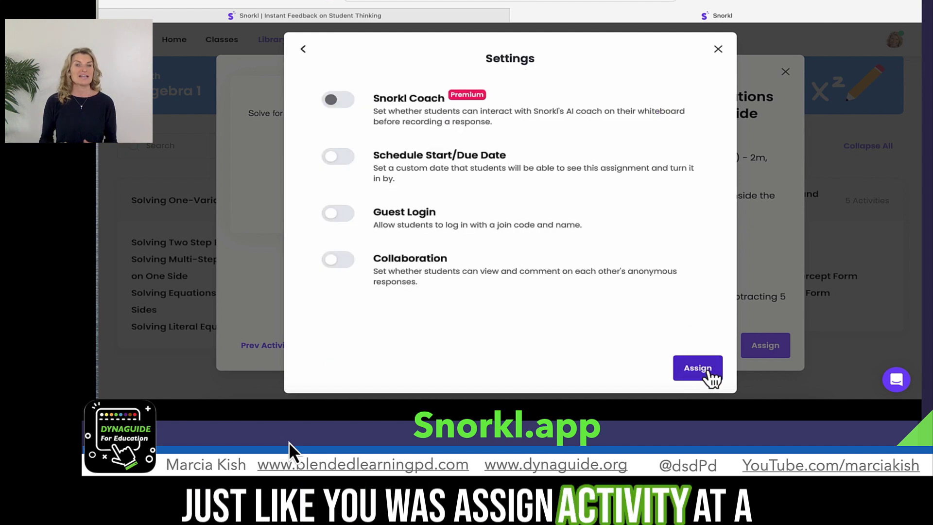
{"action": "left_click", "coordinate": [346, 158]}
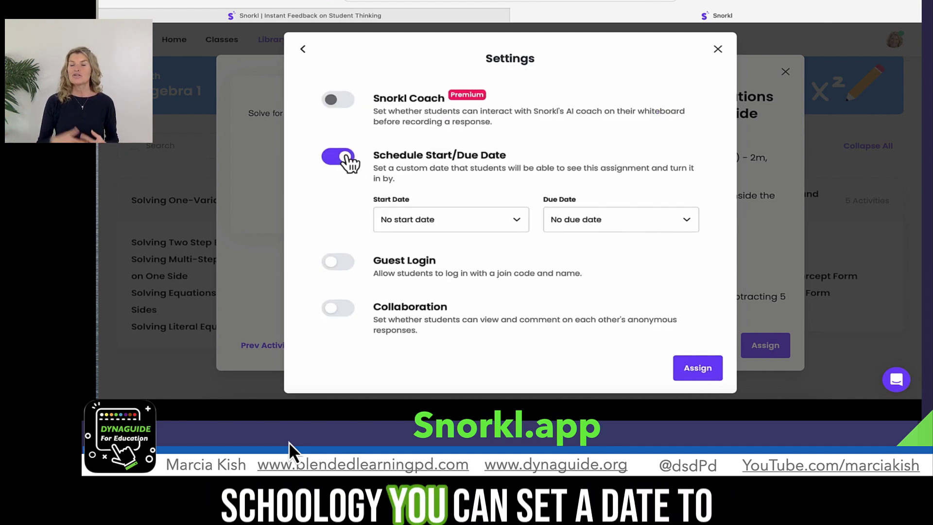
{"action": "left_click", "coordinate": [341, 263]}
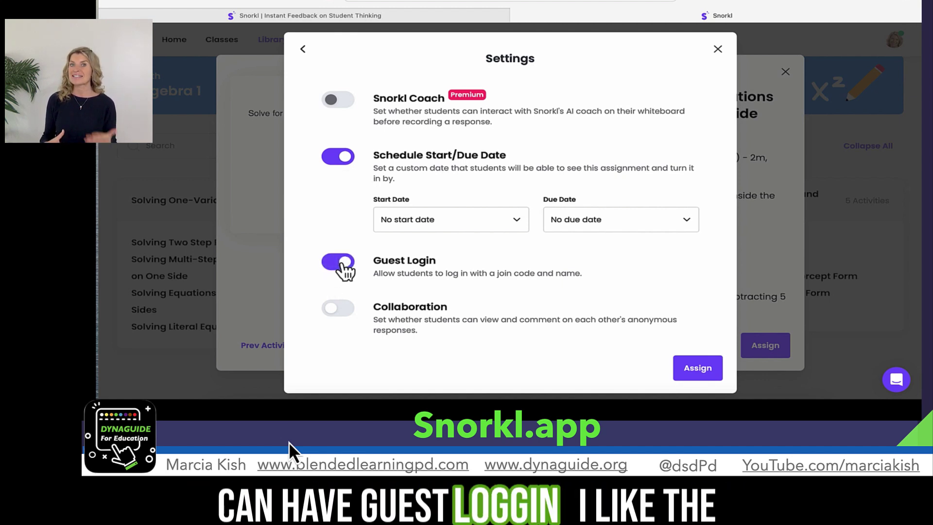
{"action": "left_click", "coordinate": [344, 317]}
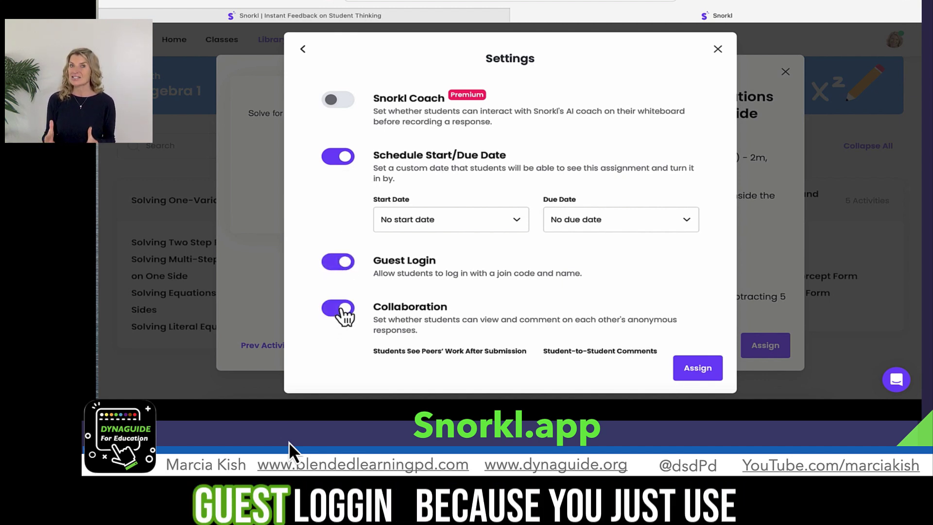
{"action": "left_click", "coordinate": [338, 156]}
{"action": "left_click", "coordinate": [698, 375]}
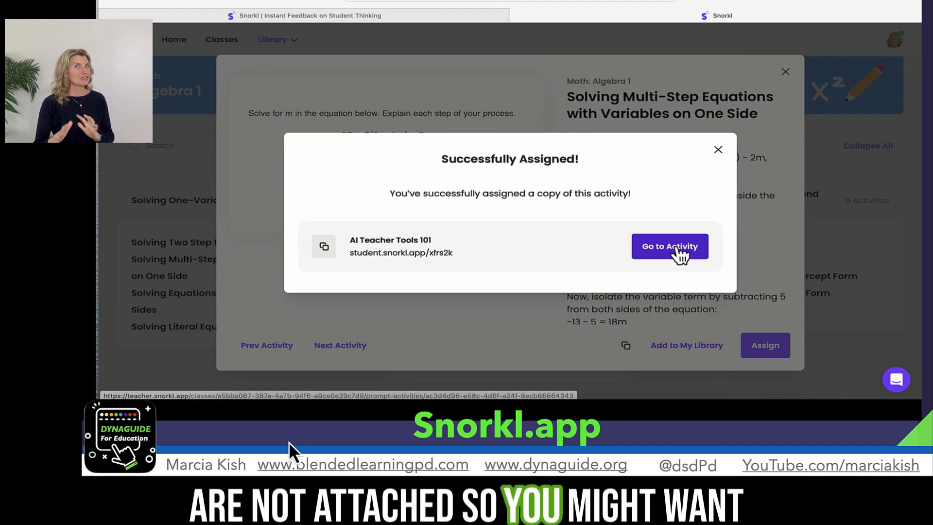
Try the assigned activity as a student and begin a Record Screen + Voice response.
{"action": "left_click", "coordinate": [679, 249]}
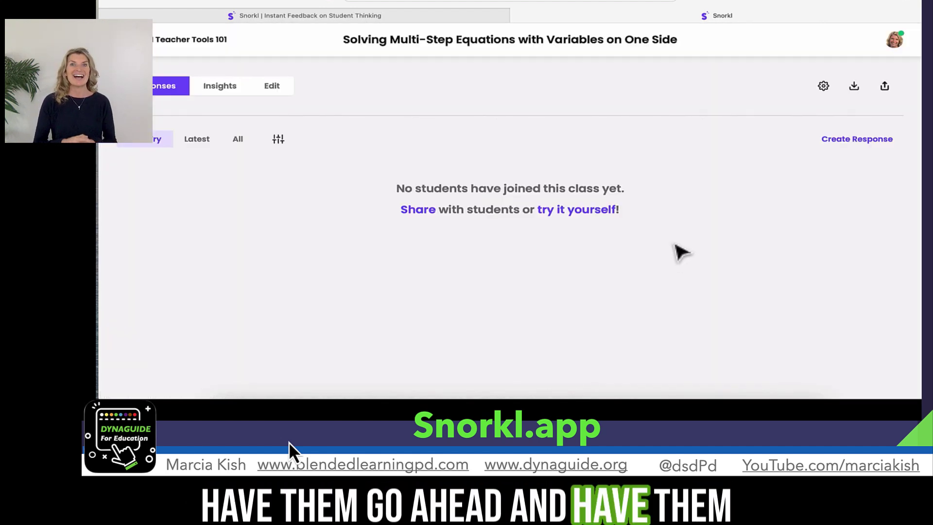
{"action": "left_click", "coordinate": [595, 220]}
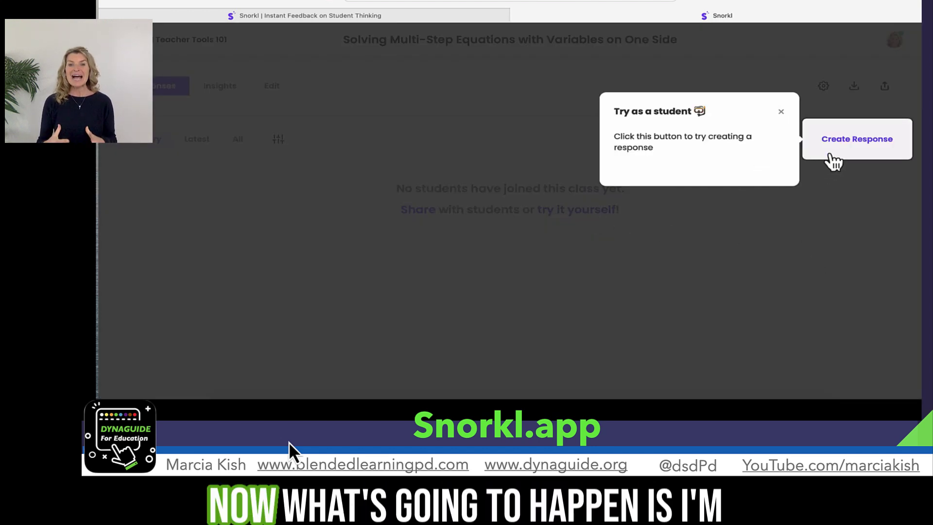
{"action": "left_click", "coordinate": [846, 147]}
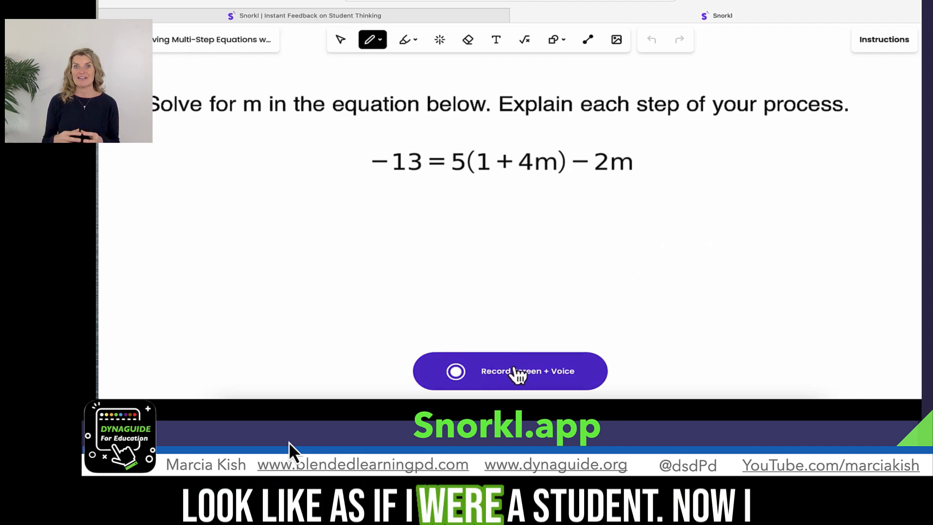
{"action": "left_click", "coordinate": [512, 372]}
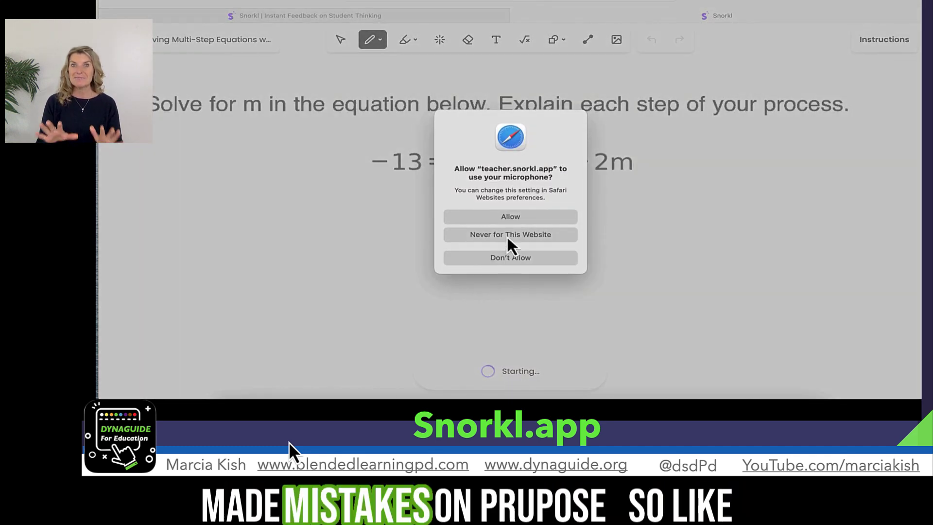
Allow microphone access, then handwrite +2m under −2m and +2 under −13.
{"action": "left_click", "coordinate": [508, 220]}
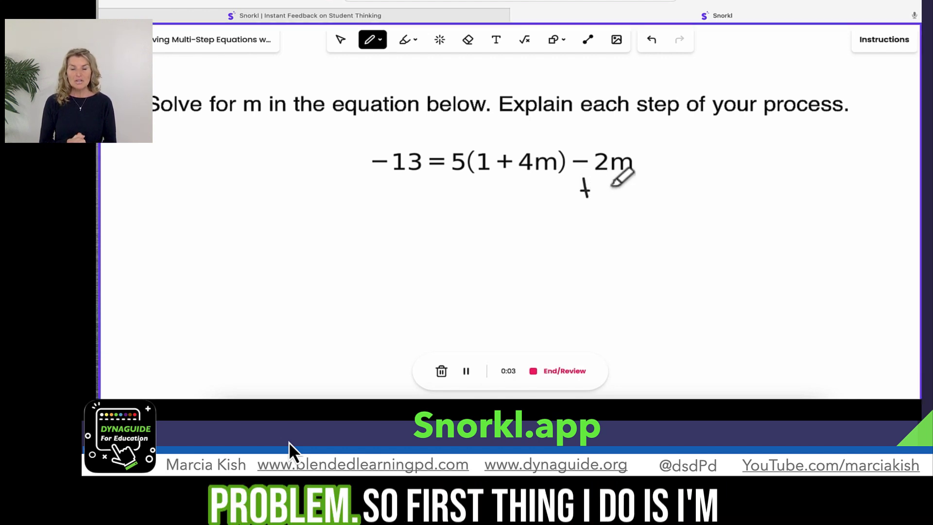
{"action": "mouse_move", "coordinate": [602, 184]}
{"action": "left_mouse_down"}
{"action": "mouse_move", "coordinate": [616, 199]}
{"action": "mouse_move", "coordinate": [633, 187]}
{"action": "left_mouse_up"}
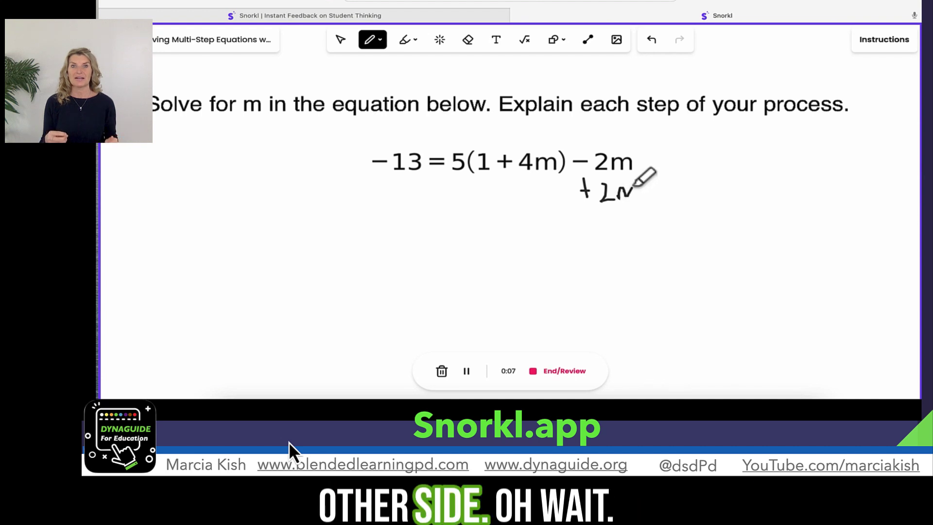
{"action": "mouse_move", "coordinate": [380, 184]}
{"action": "left_mouse_down"}
{"action": "mouse_move", "coordinate": [380, 201]}
{"action": "mouse_move", "coordinate": [414, 203]}
{"action": "left_mouse_up"}
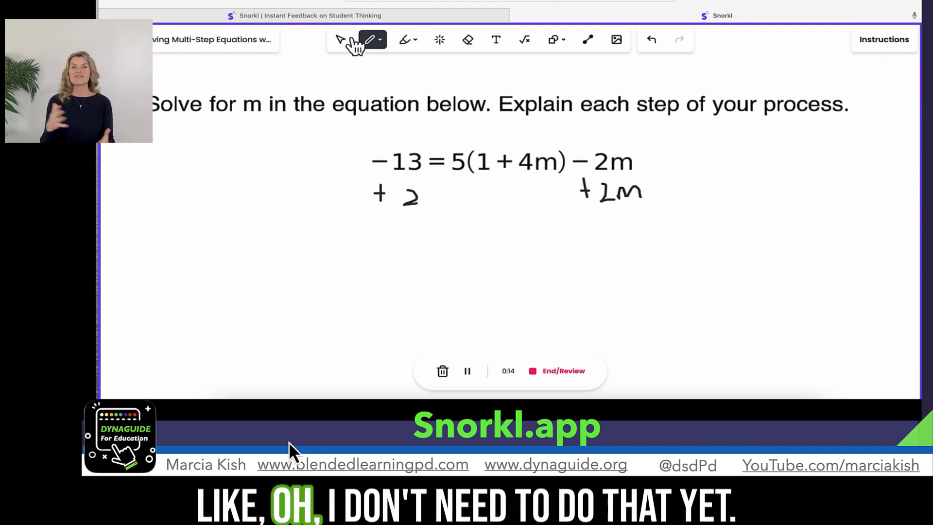
Highlight the +2 under −13, then erase it with the Eraser.
{"action": "left_click", "coordinate": [406, 40]}
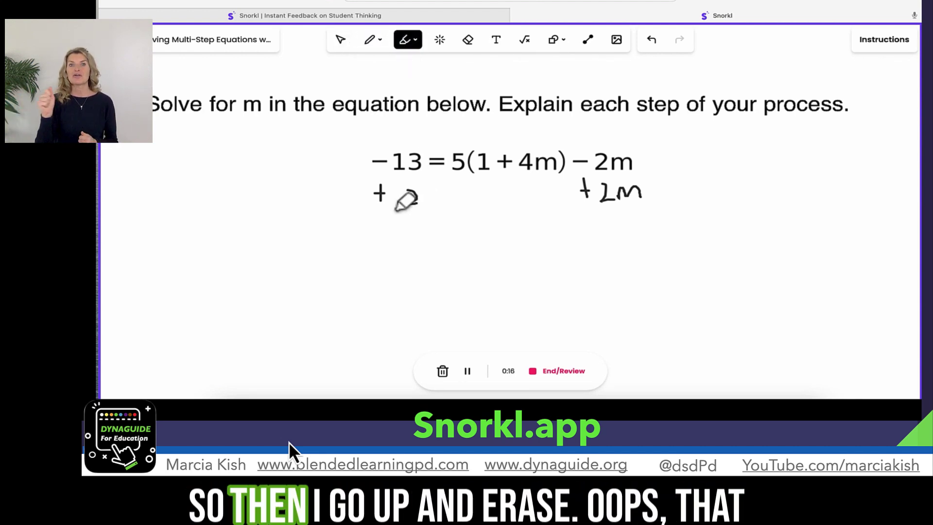
{"action": "left_click_drag", "start_coordinate": [413, 201], "coordinate": [383, 193]}
{"action": "left_click", "coordinate": [468, 41]}
{"action": "mouse_move", "coordinate": [400, 185]}
{"action": "left_mouse_down"}
{"action": "mouse_move", "coordinate": [427, 199]}
{"action": "mouse_move", "coordinate": [385, 190]}
{"action": "left_mouse_up"}
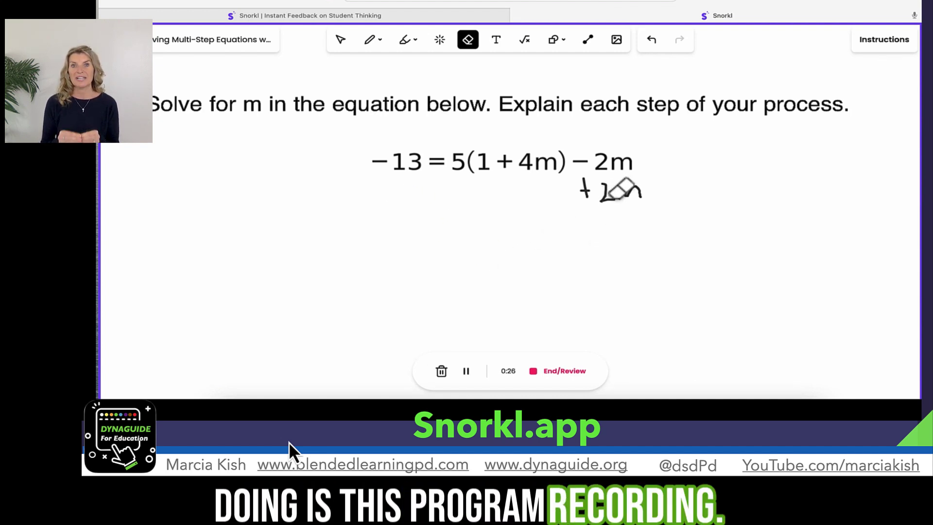
Erase the +2m and write the next line as 5 + 20m − 2m with the Pen.
{"action": "left_click_drag", "start_coordinate": [594, 192], "coordinate": [648, 189]}
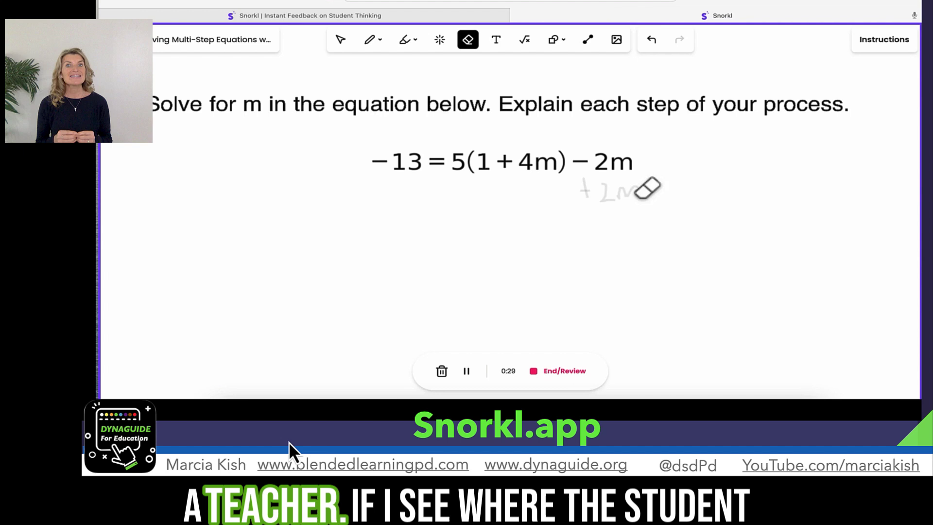
{"action": "left_click", "coordinate": [371, 40]}
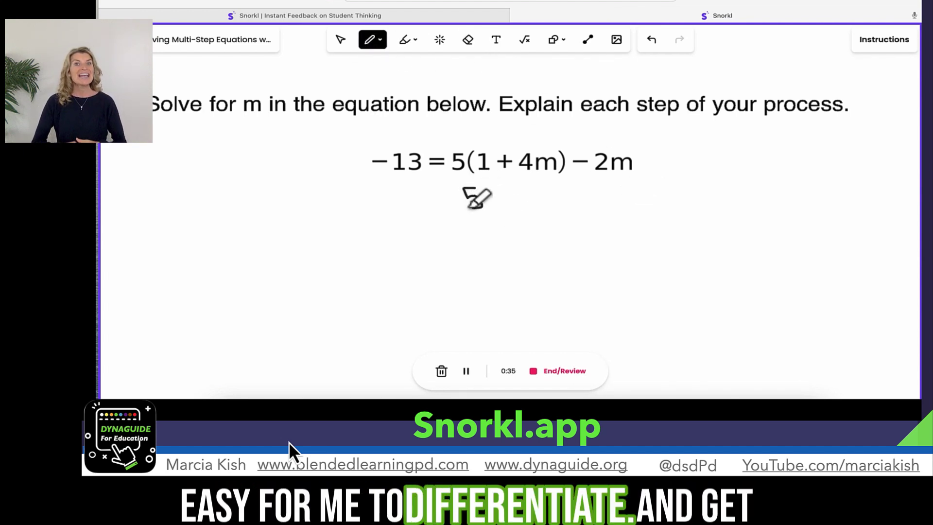
{"action": "left_click_drag", "start_coordinate": [470, 208], "coordinate": [467, 207]}
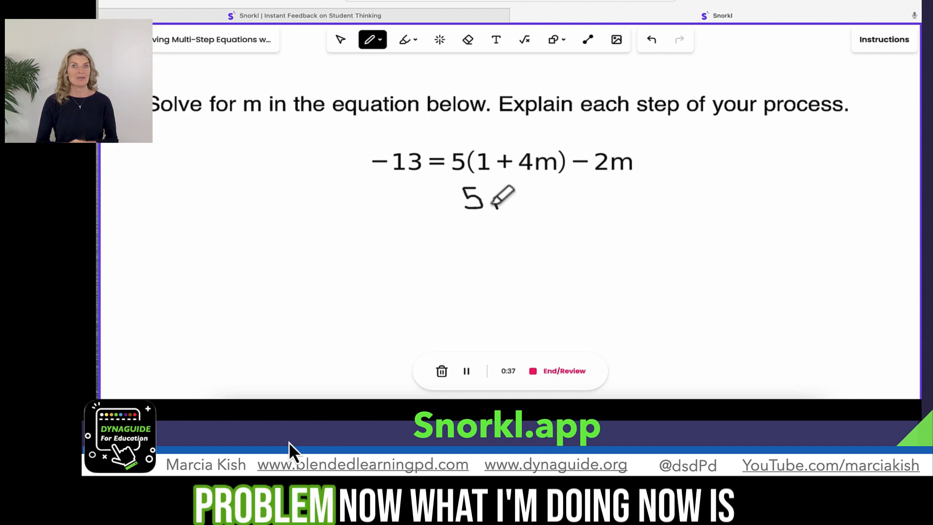
{"action": "left_click_drag", "start_coordinate": [490, 203], "coordinate": [502, 203]}
{"action": "mouse_move", "coordinate": [496, 198]}
{"action": "left_mouse_down"}
{"action": "mouse_move", "coordinate": [496, 209]}
{"action": "mouse_move", "coordinate": [536, 210]}
{"action": "mouse_move", "coordinate": [554, 195]}
{"action": "mouse_move", "coordinate": [581, 203]}
{"action": "mouse_move", "coordinate": [430, 207]}
{"action": "left_mouse_up"}
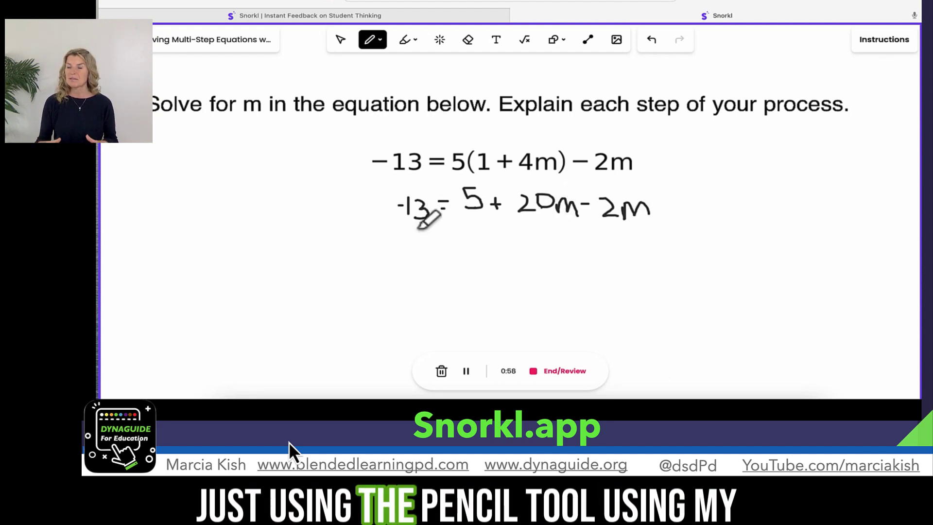
Subtract 5, work down to 8 = 18m, divide both sides by 18, and end the recording.
{"action": "left_click_drag", "start_coordinate": [391, 232], "coordinate": [436, 254]}
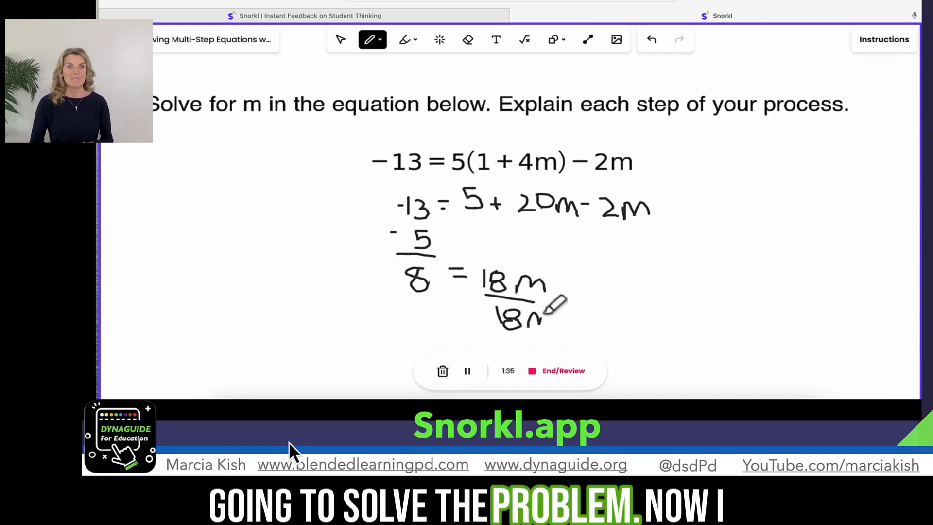
{"action": "mouse_move", "coordinate": [552, 306]}
{"action": "left_mouse_down"}
{"action": "mouse_move", "coordinate": [559, 316]}
{"action": "mouse_move", "coordinate": [544, 320]}
{"action": "mouse_move", "coordinate": [552, 322]}
{"action": "left_mouse_up"}
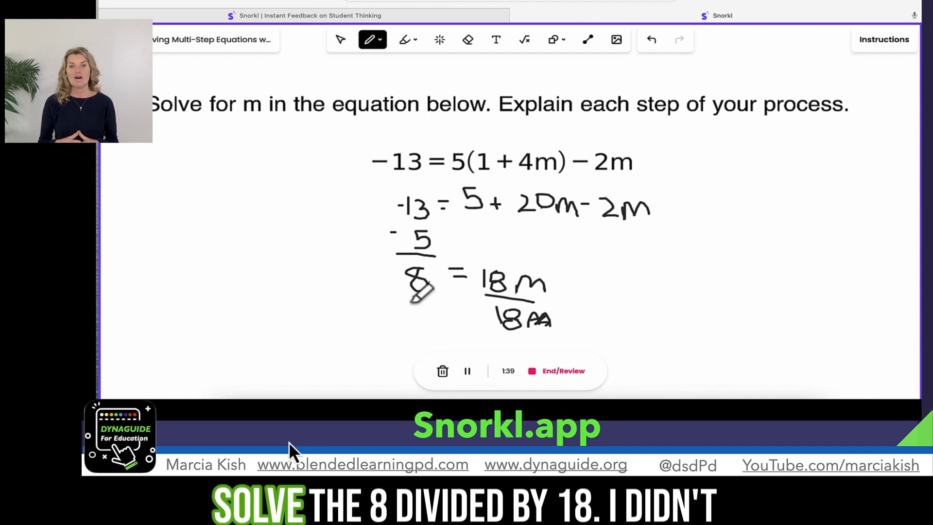
{"action": "mouse_move", "coordinate": [421, 314]}
{"action": "left_mouse_down"}
{"action": "mouse_move", "coordinate": [432, 325]}
{"action": "mouse_move", "coordinate": [421, 326]}
{"action": "left_mouse_up"}
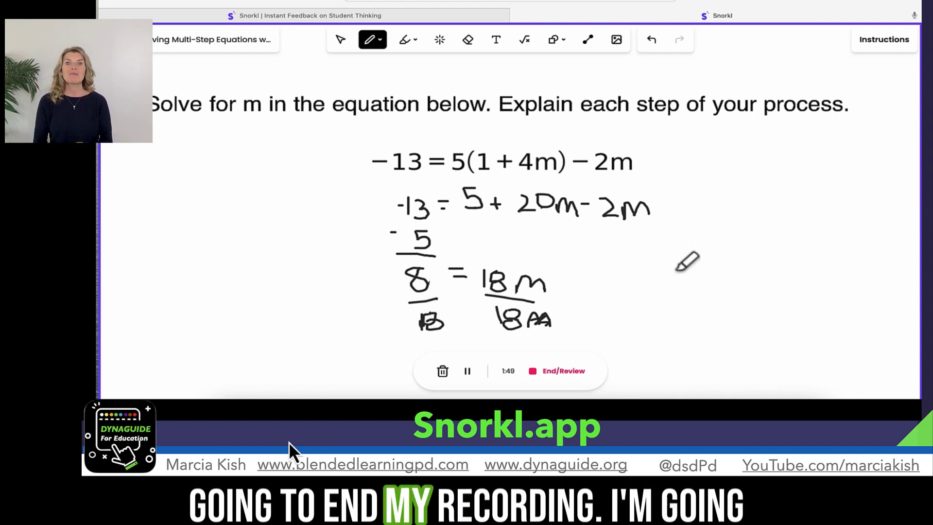
{"action": "left_click", "coordinate": [562, 371]}
Submit the 1:52 recorded response and skip ahead in its playback.
{"action": "left_click", "coordinate": [889, 383]}
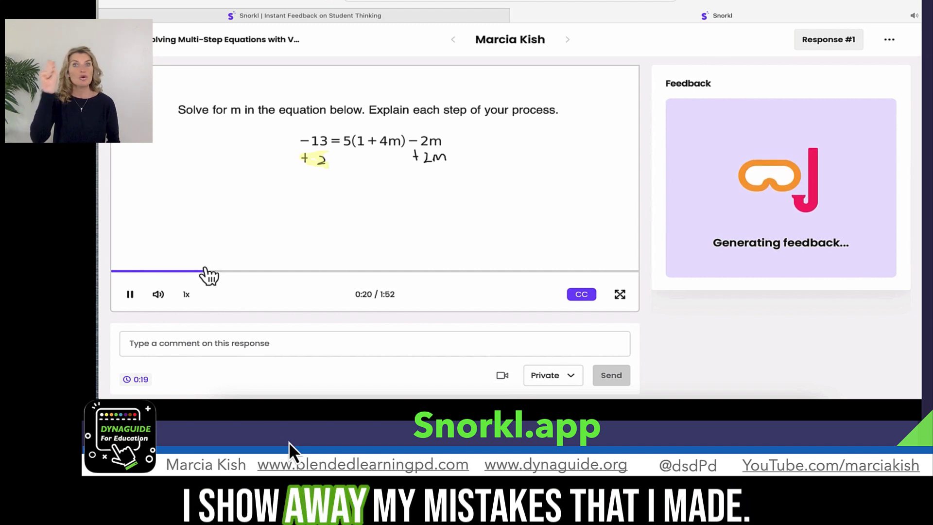
{"action": "left_click", "coordinate": [256, 271]}
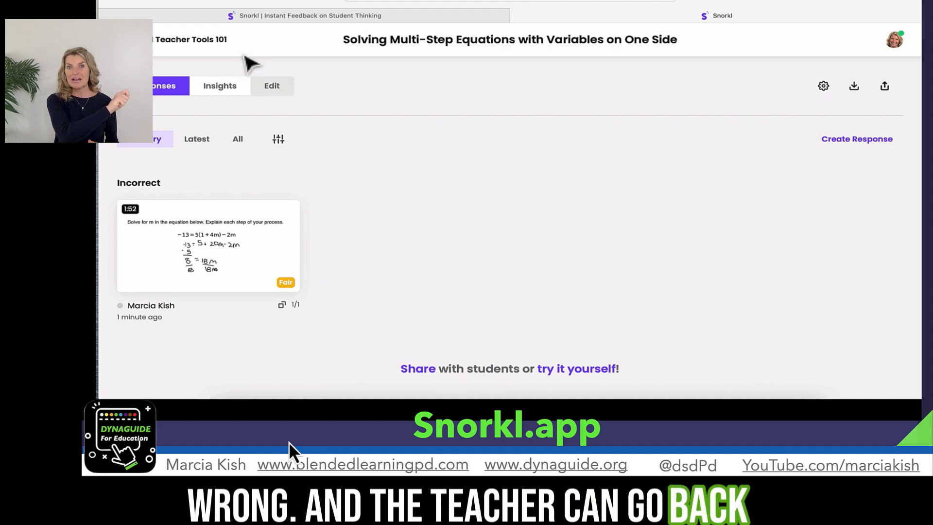
Return to the class activity list, choose Snorkl Library from the Library menu, and browse its subjects.
{"action": "key", "text": "alt+Left"}
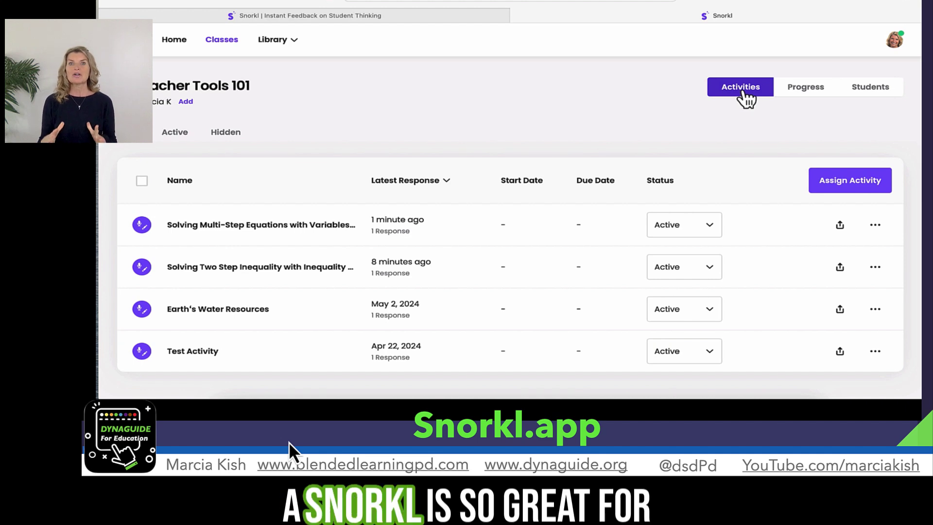
{"action": "left_click", "coordinate": [286, 46]}
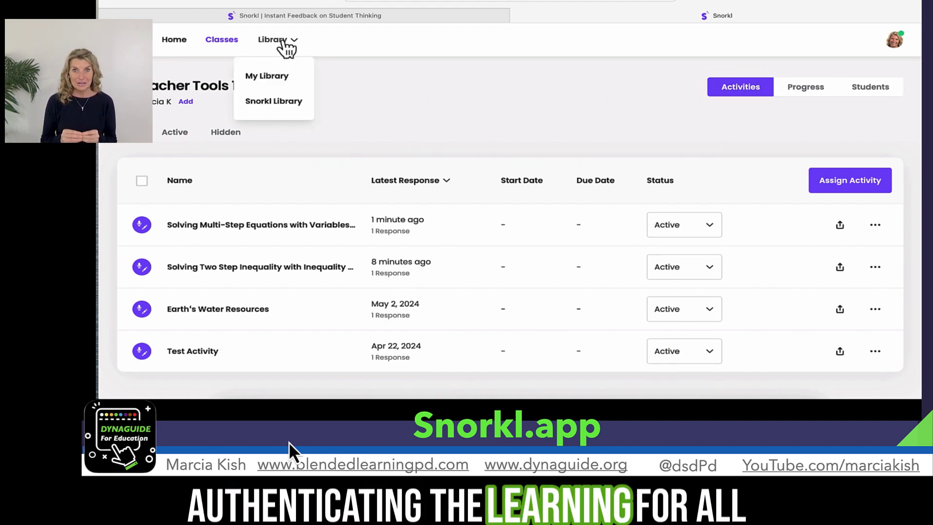
{"action": "left_click", "coordinate": [275, 103]}
{"action": "scroll", "coordinate": [358, 241], "scroll_direction": "down", "scroll_amount": 3}
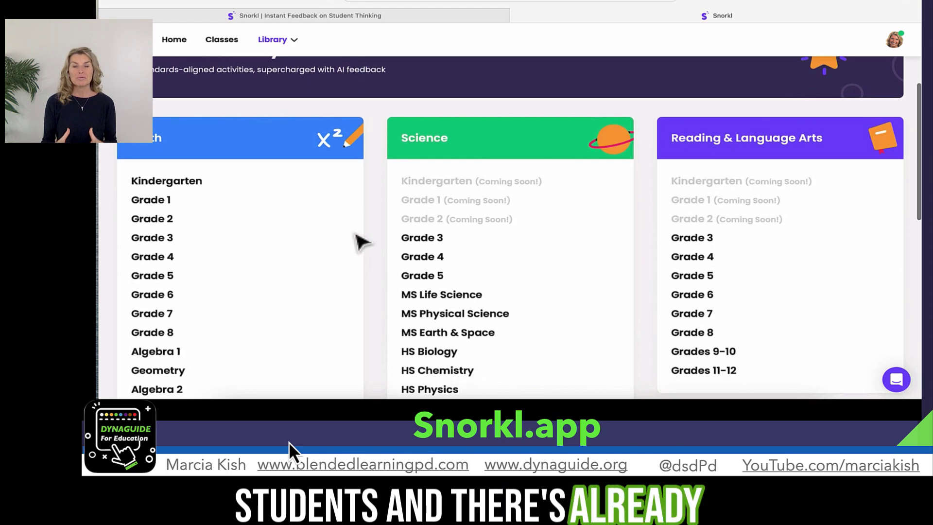
{"action": "scroll", "coordinate": [359, 242], "scroll_direction": "down", "scroll_amount": 7}
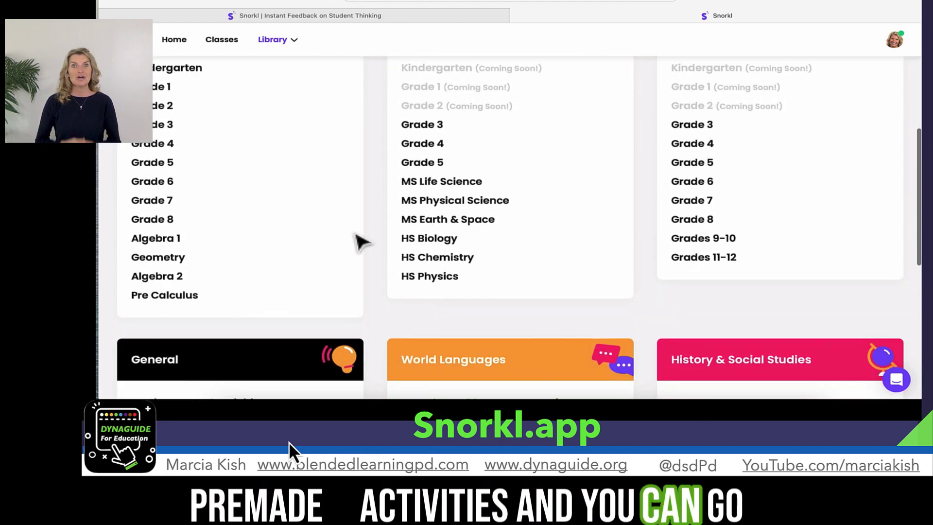
{"action": "scroll", "coordinate": [358, 241], "scroll_direction": "down", "scroll_amount": 6}
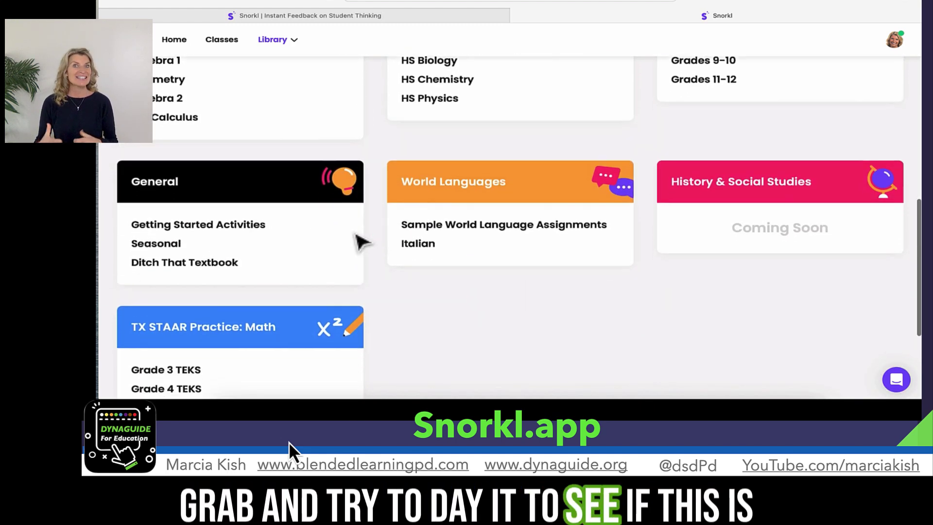
{"action": "scroll", "coordinate": [358, 238], "scroll_direction": "down", "scroll_amount": 2}
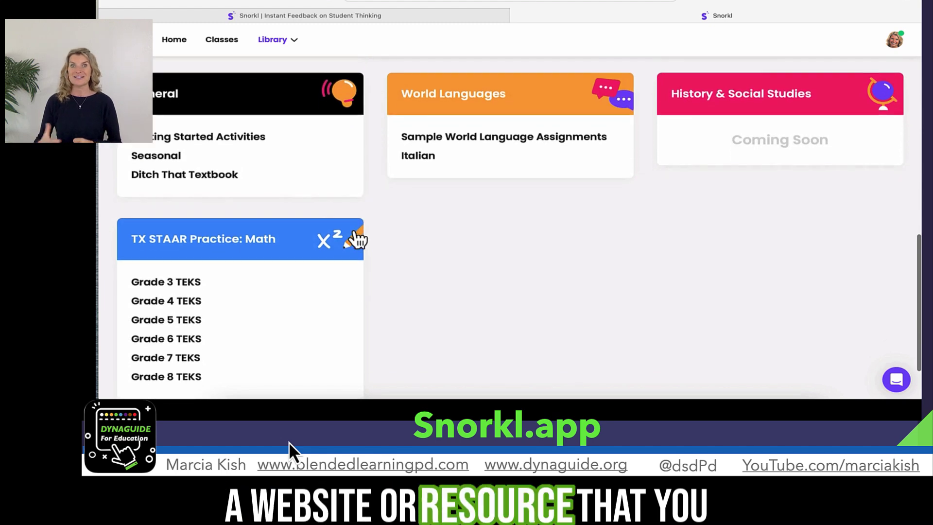
{"action": "scroll", "coordinate": [357, 239], "scroll_direction": "up", "scroll_amount": 15}
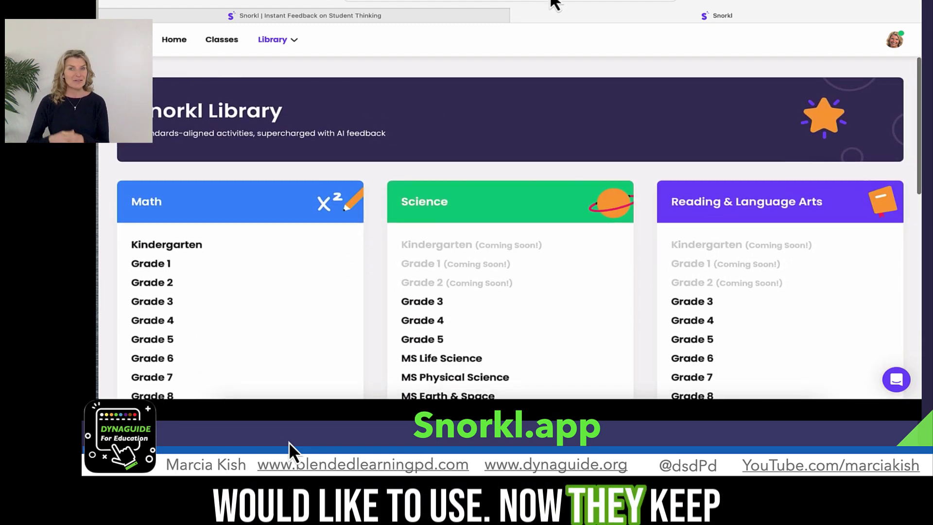